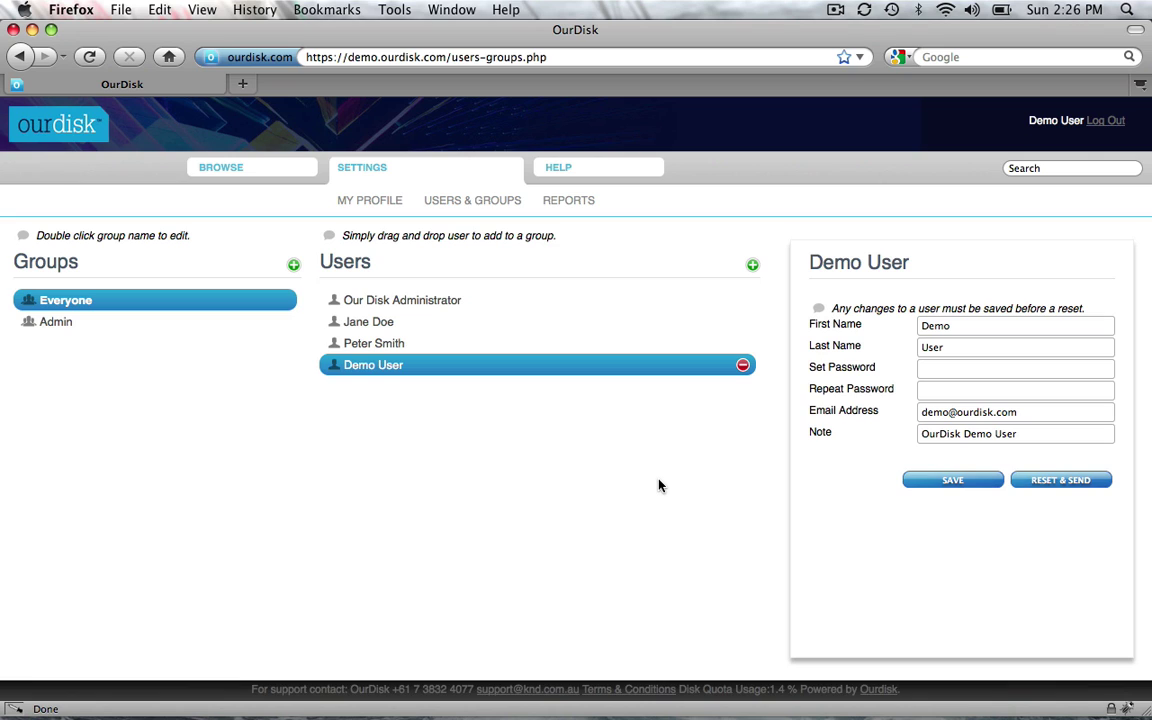
# Look over the Admin and Everyone groups, then add a new user account.
pyautogui.click(112, 326)
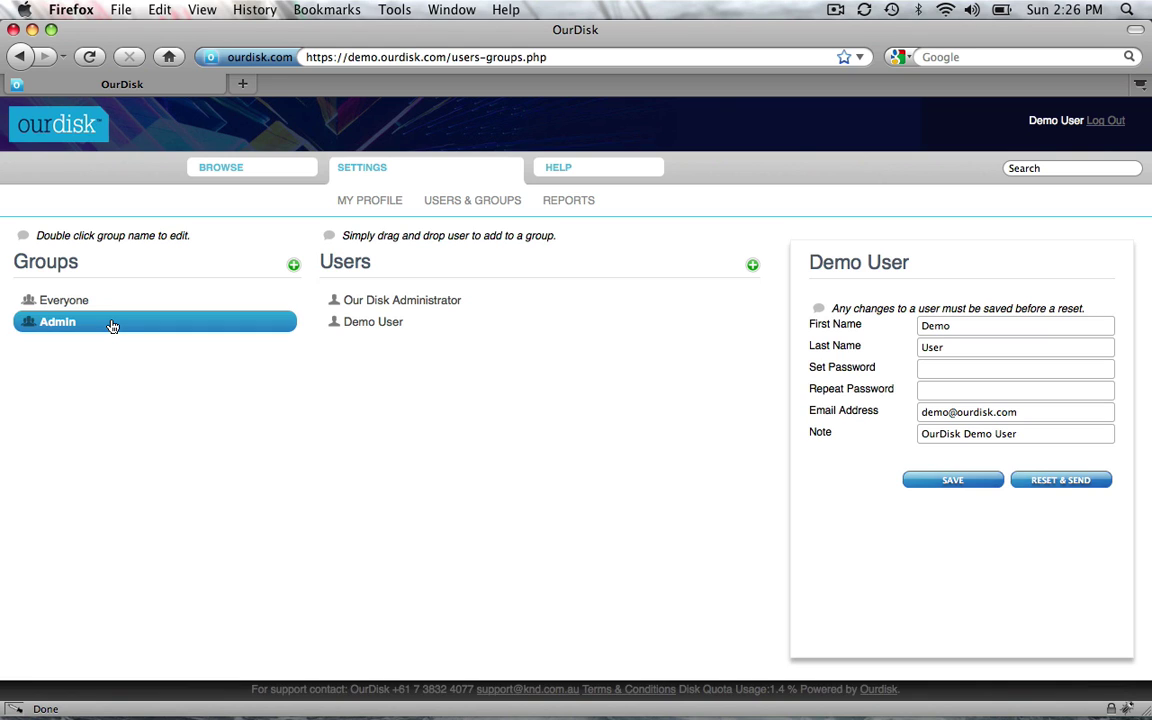
pyautogui.click(115, 303)
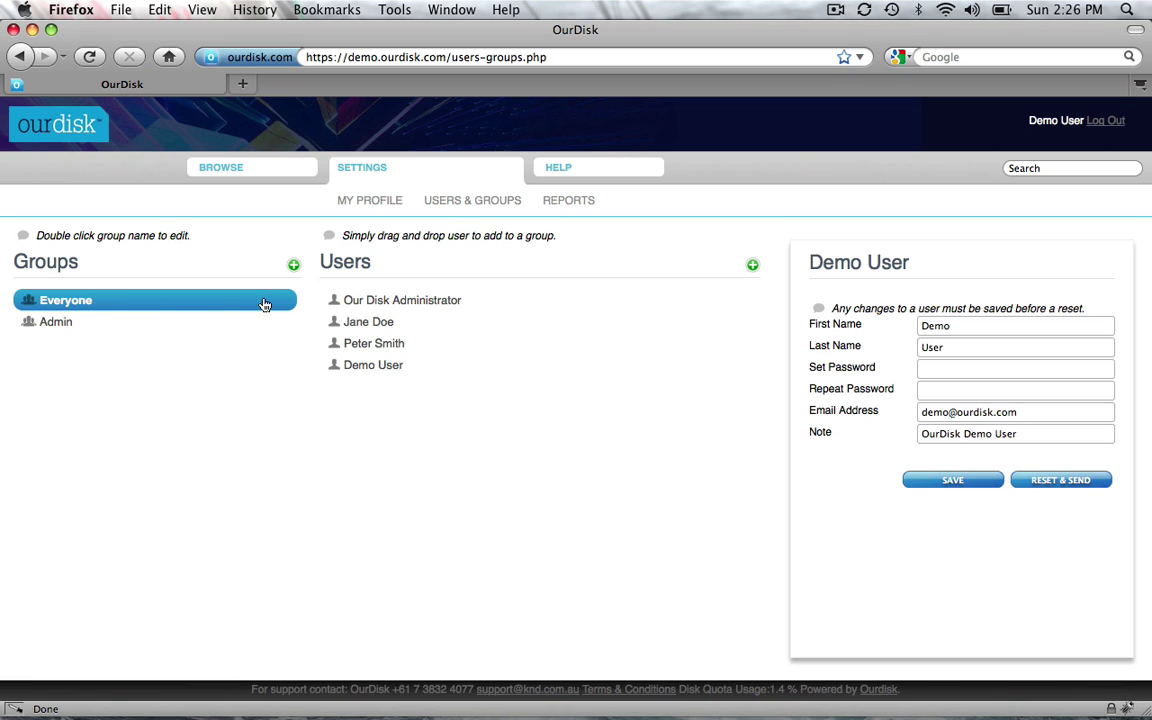
pyautogui.click(753, 266)
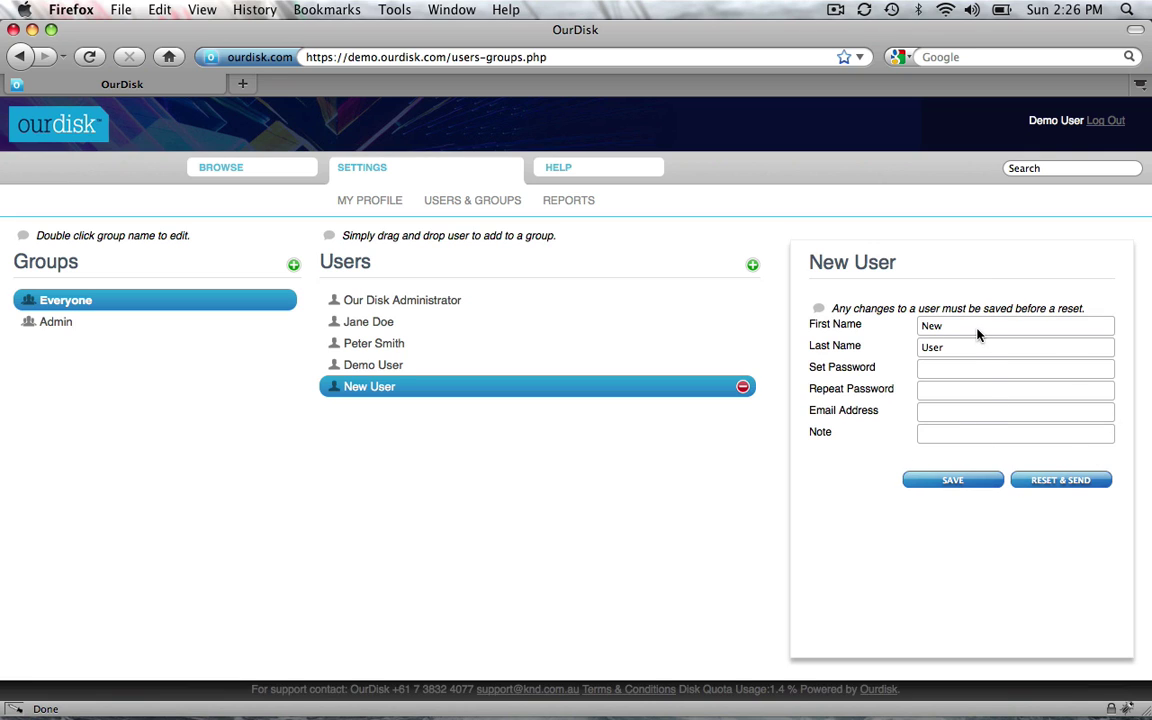
# Enter the new user's first name, surname and e-mail address, then go to the password fields.
pyautogui.doubleClick(932, 325)
pyautogui.press('Tab')
pyautogui.press('Tab')
pyautogui.press('Tab')
pyautogui.press('Tab')
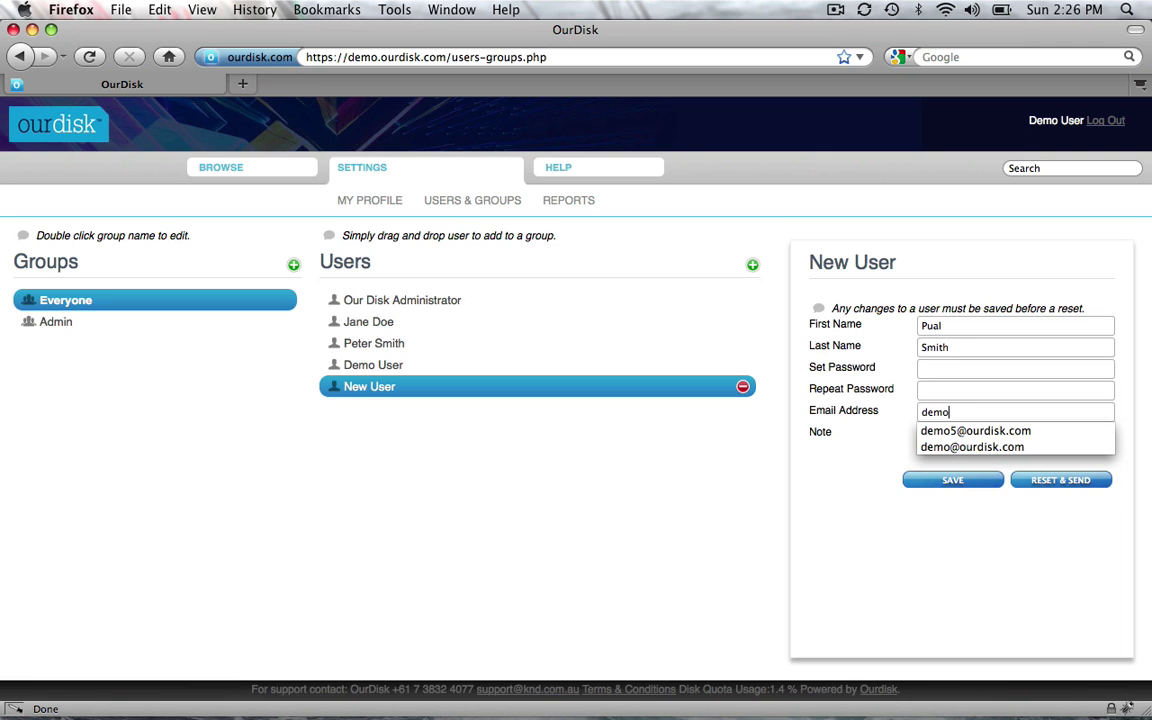
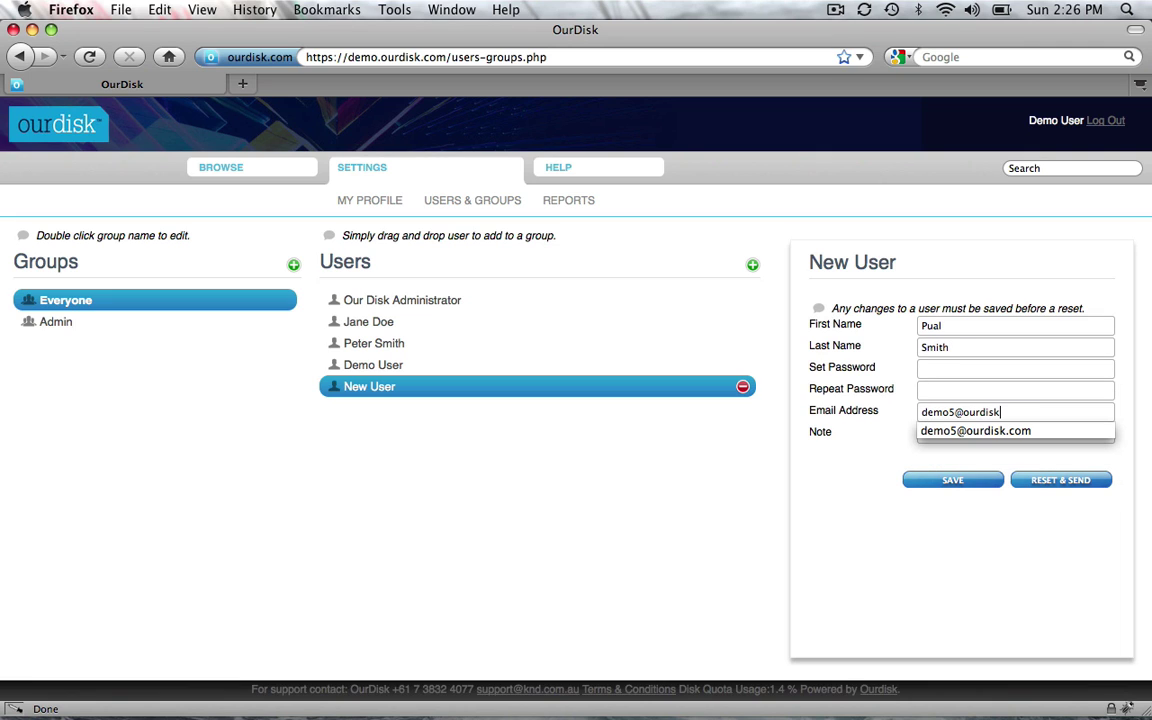
pyautogui.click(984, 370)
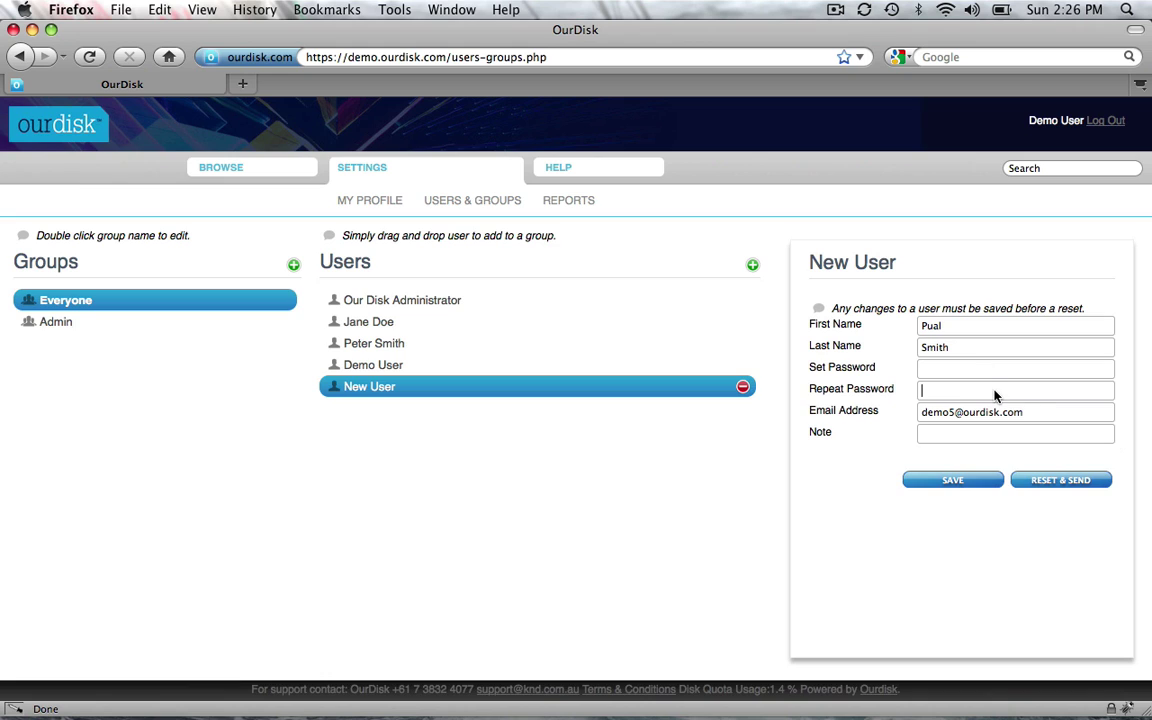
pyautogui.click(995, 395)
# Save the new user, then reset their password so login details are e-mailed to them.
pyautogui.click(960, 482)
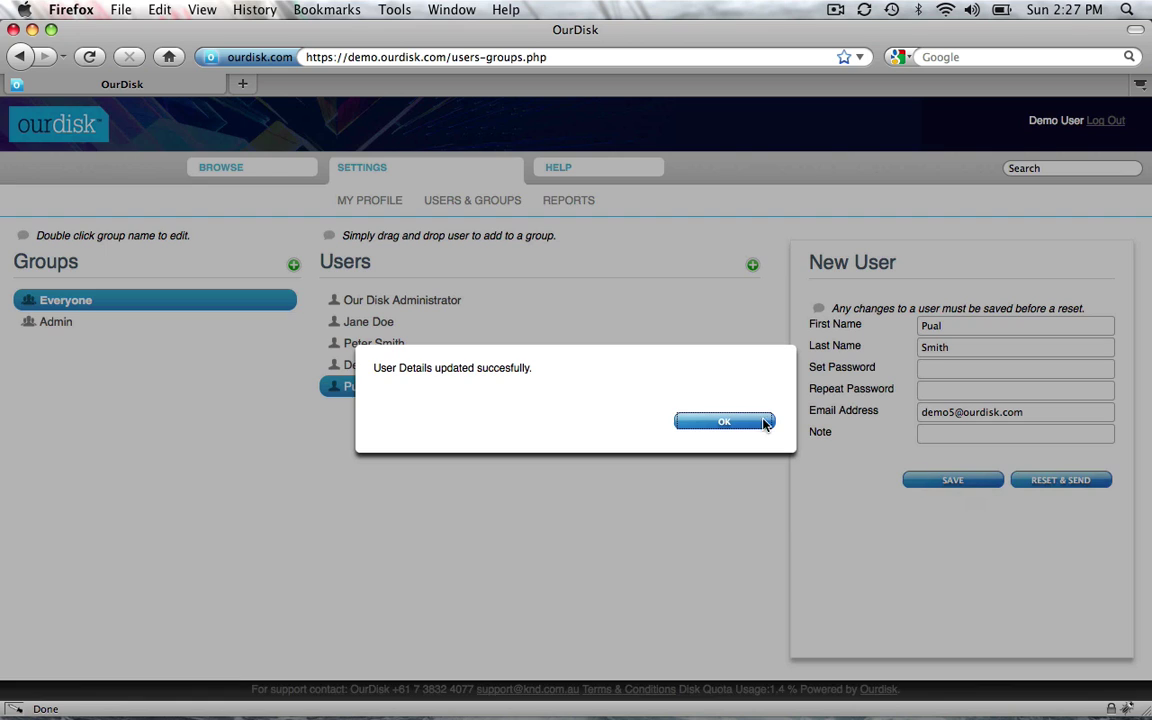
pyautogui.click(755, 421)
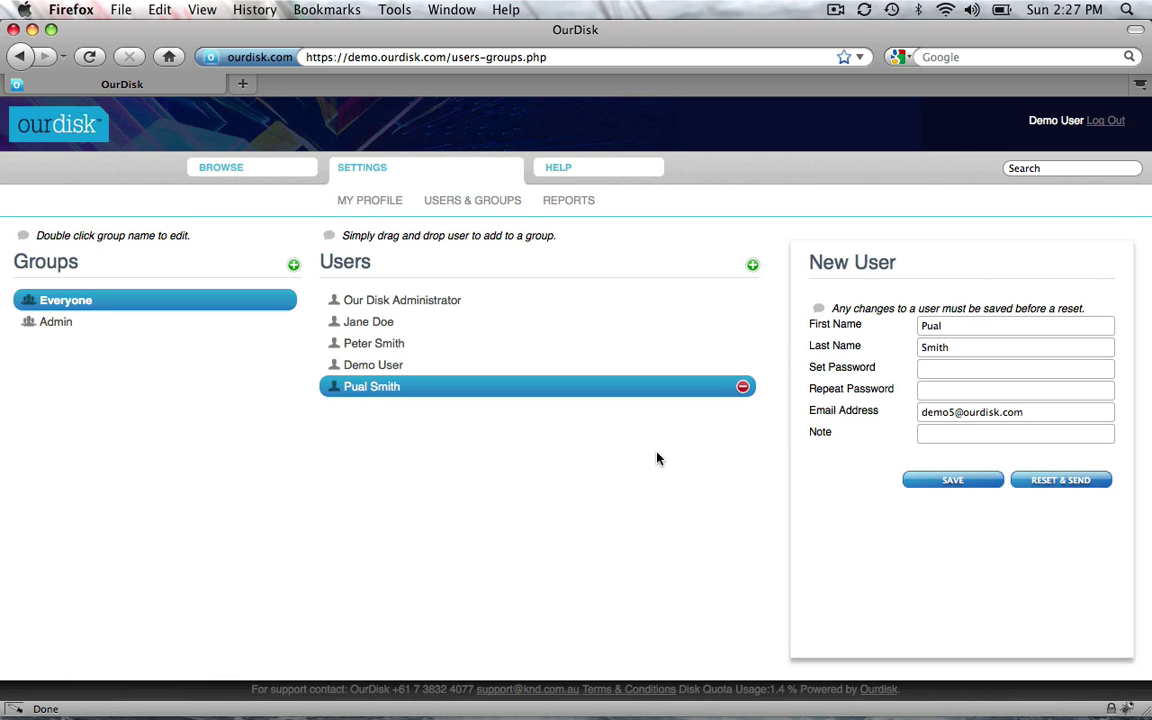
pyautogui.click(1083, 483)
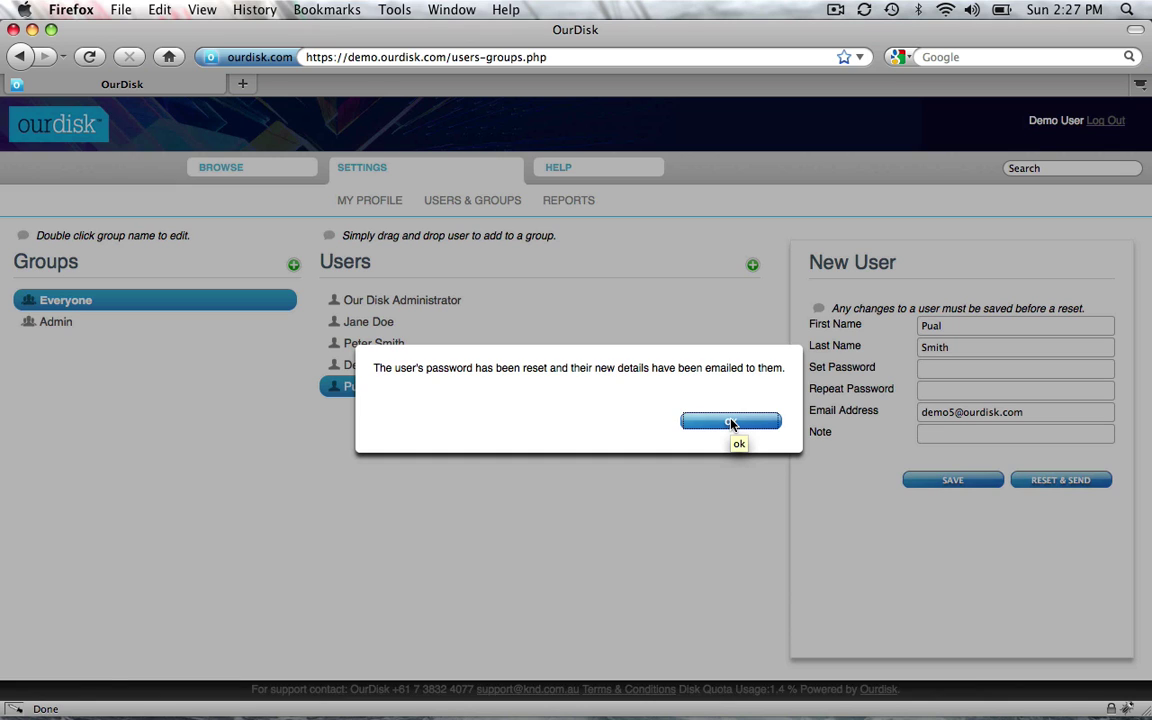
pyautogui.click(731, 422)
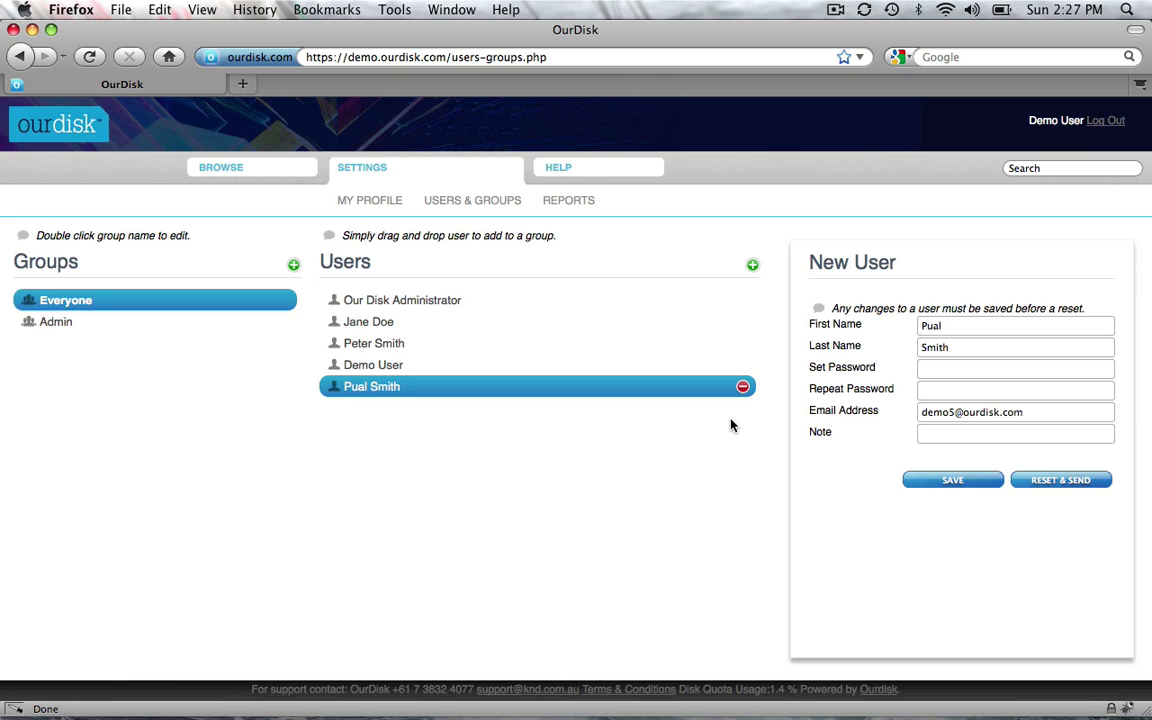
# Retype the end of the new user's misspelled first name and save the corrected record.
pyautogui.click(442, 366)
pyautogui.click(443, 388)
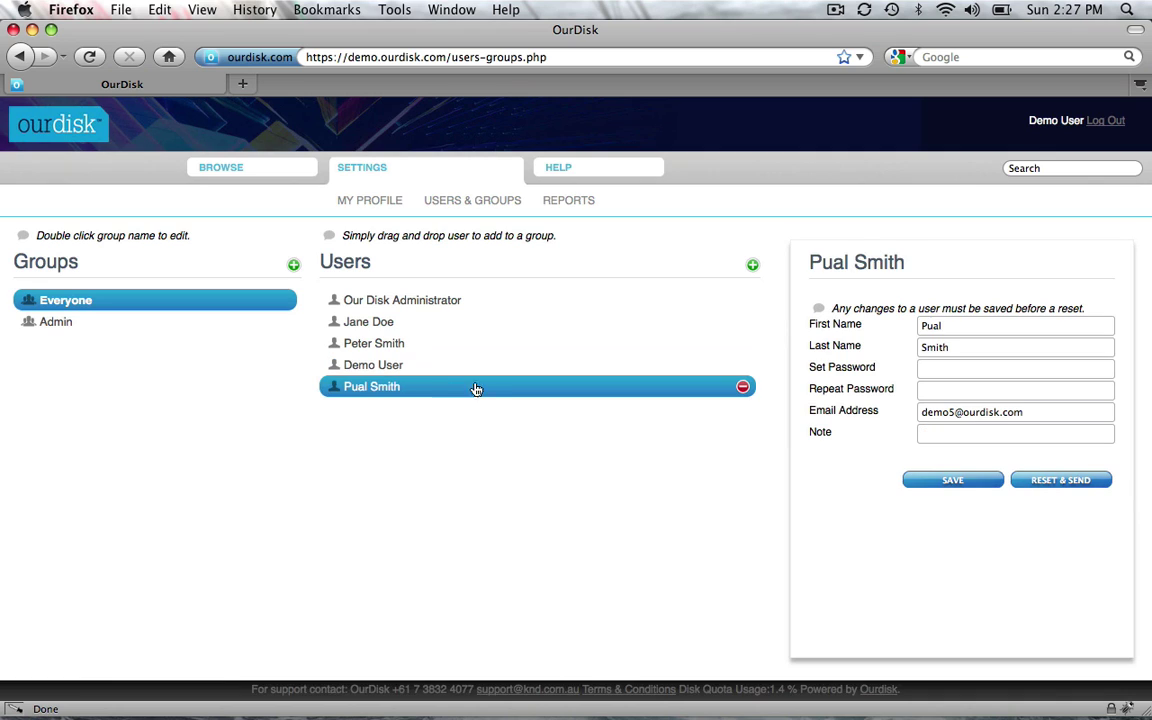
pyautogui.click(960, 328)
pyautogui.press('BackSpace')
pyautogui.press('BackSpace')
pyautogui.press('BackSpace')
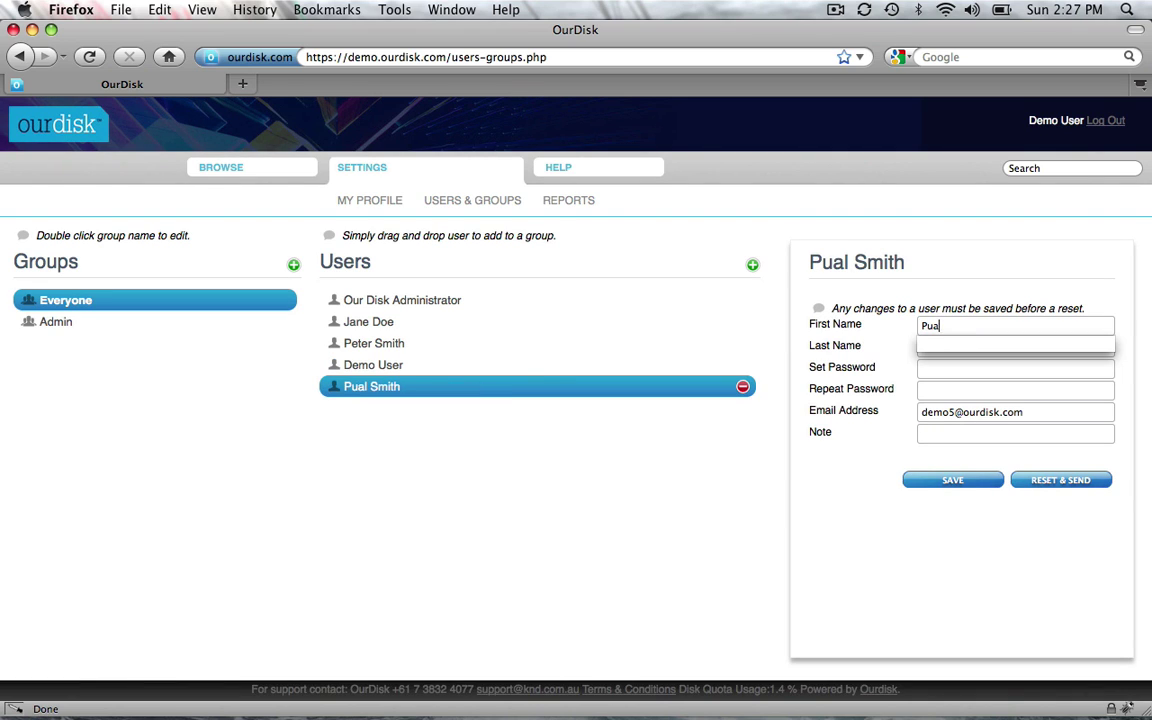
pyautogui.write('aul')
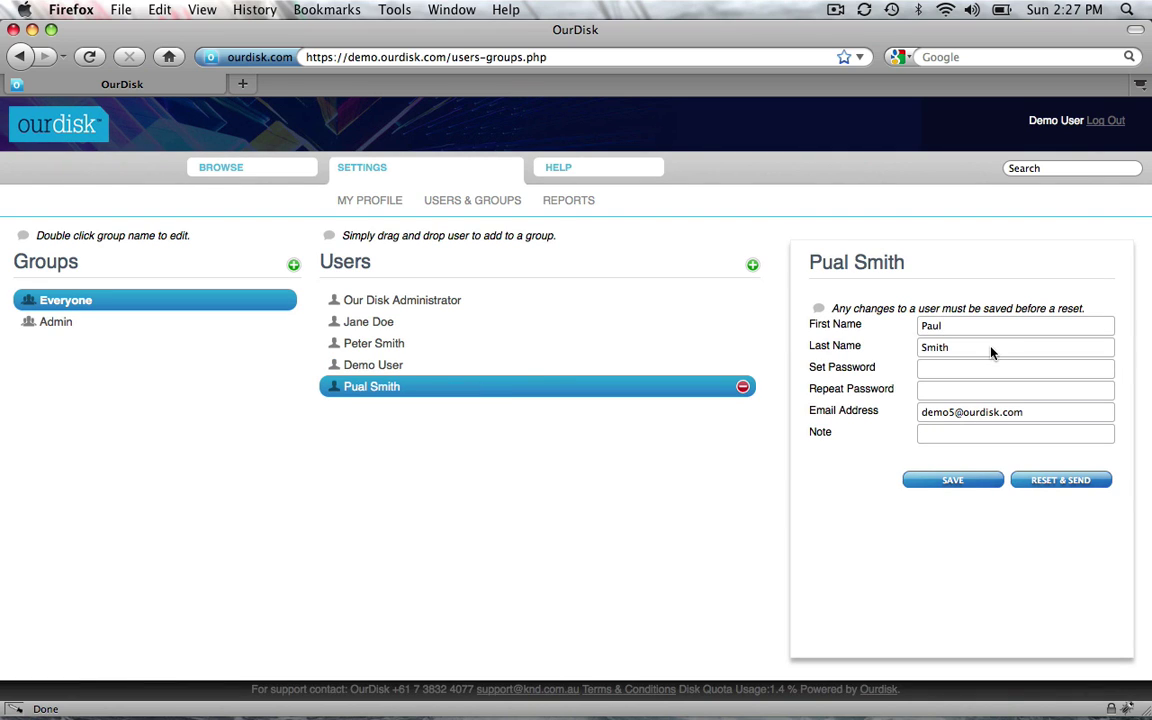
pyautogui.click(993, 347)
pyautogui.click(952, 481)
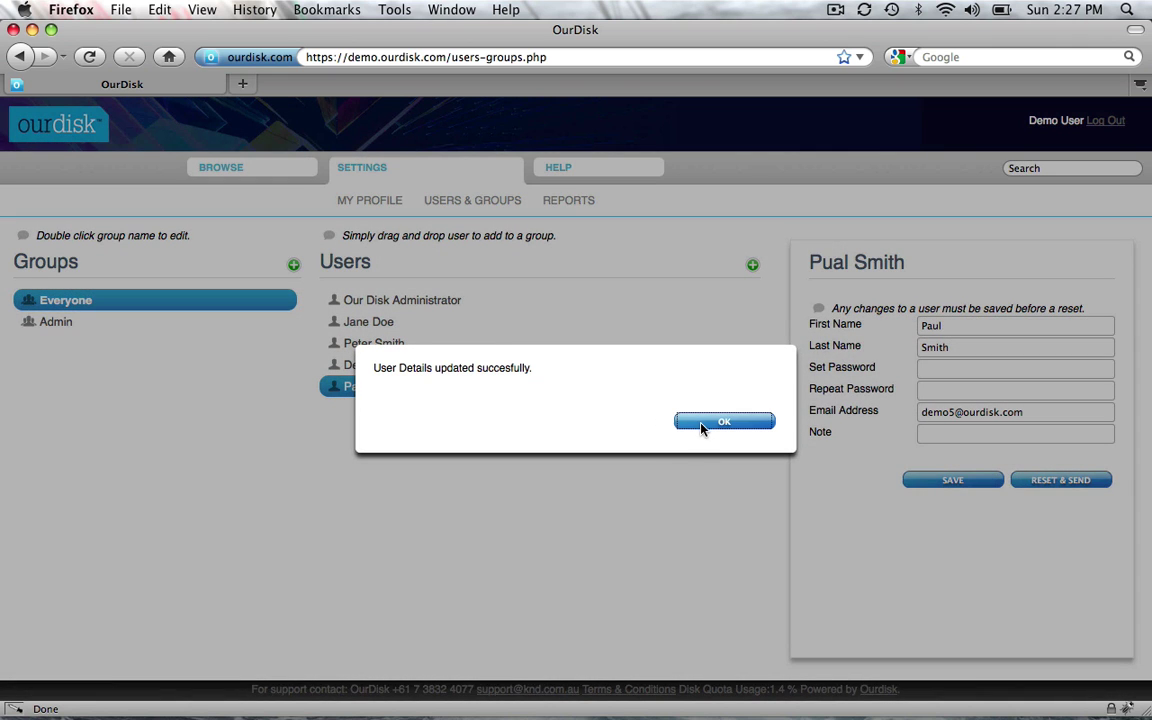
pyautogui.click(703, 425)
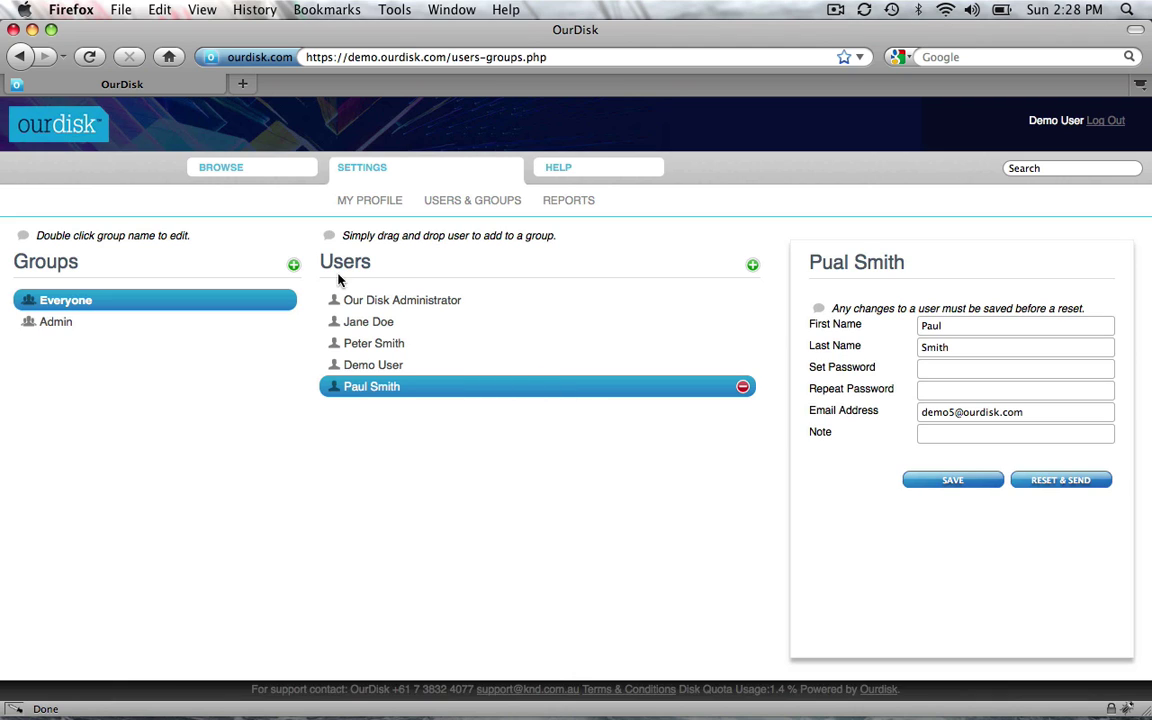
# Add a group titled 'My test Group', then view the Admin and Everyone groups.
pyautogui.click(294, 266)
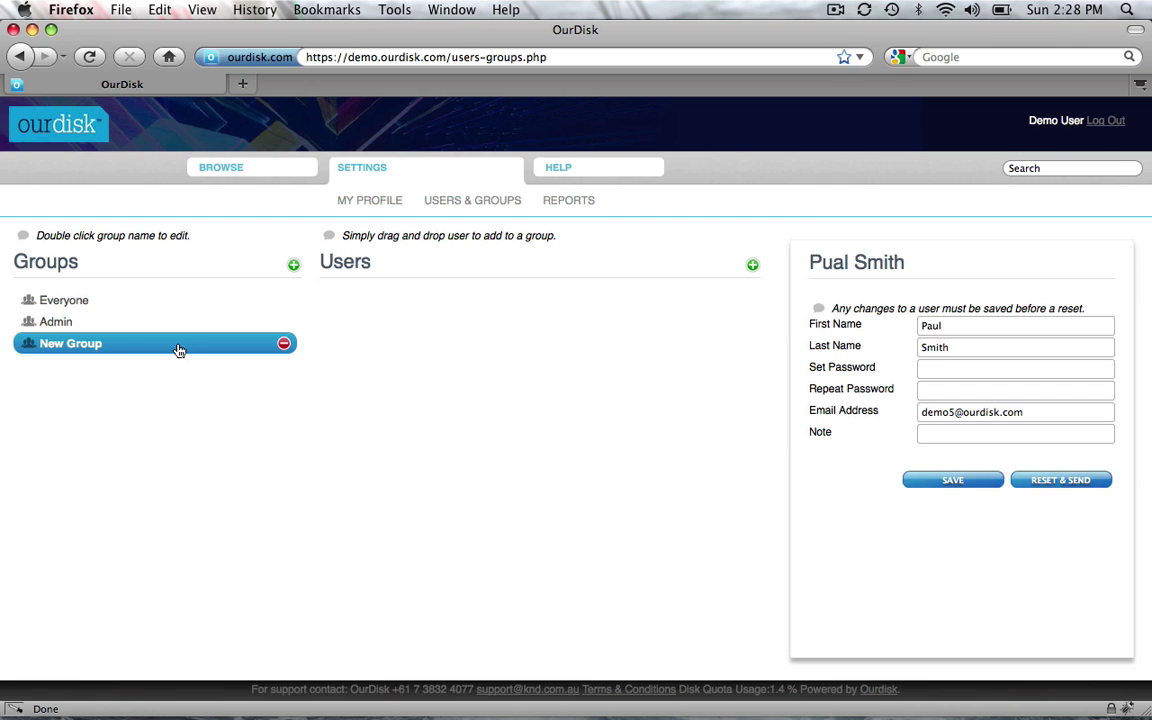
pyautogui.doubleClick(114, 350)
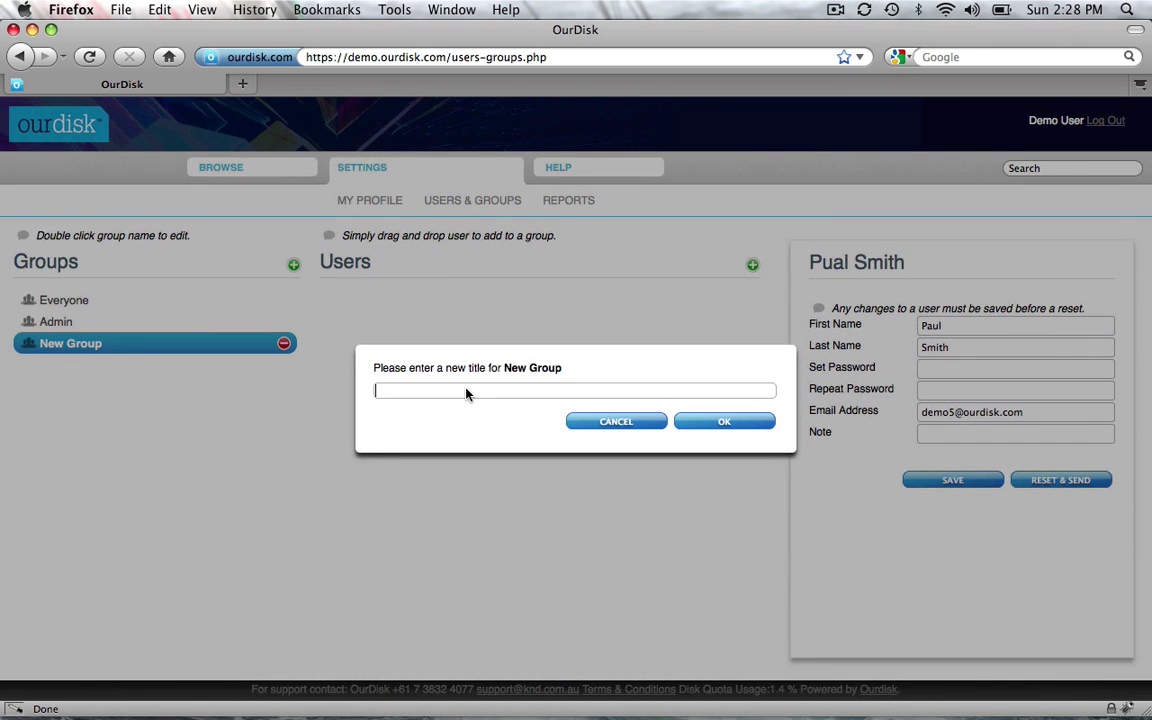
pyautogui.write('My test Group')
pyautogui.click(710, 424)
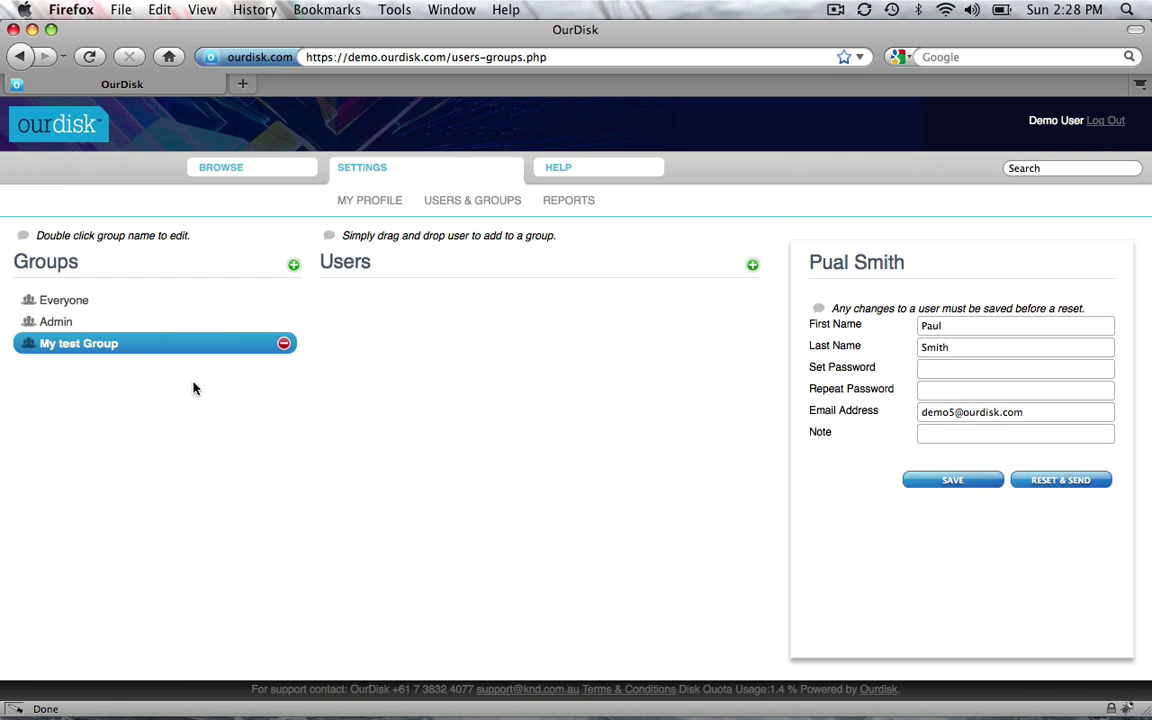
pyautogui.click(171, 323)
pyautogui.click(170, 300)
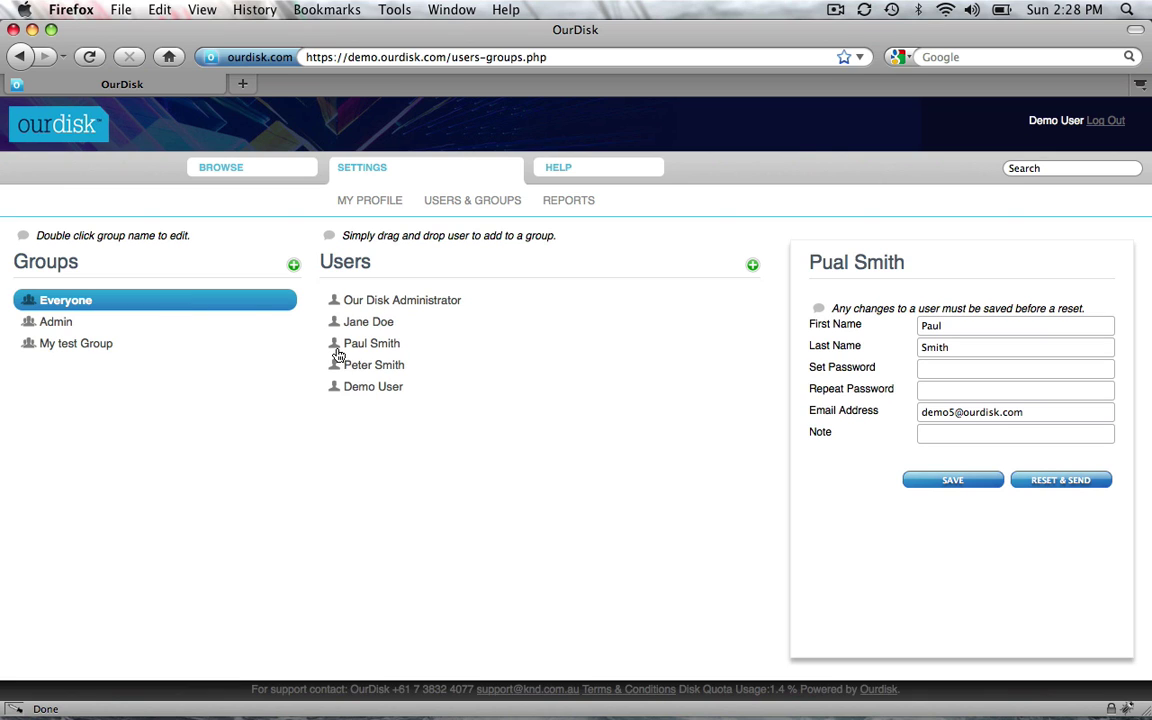
# Drag the new user and the fourth listed user into My test Group and check its members.
pyautogui.moveTo(337, 345); pyautogui.dragTo(154, 355)
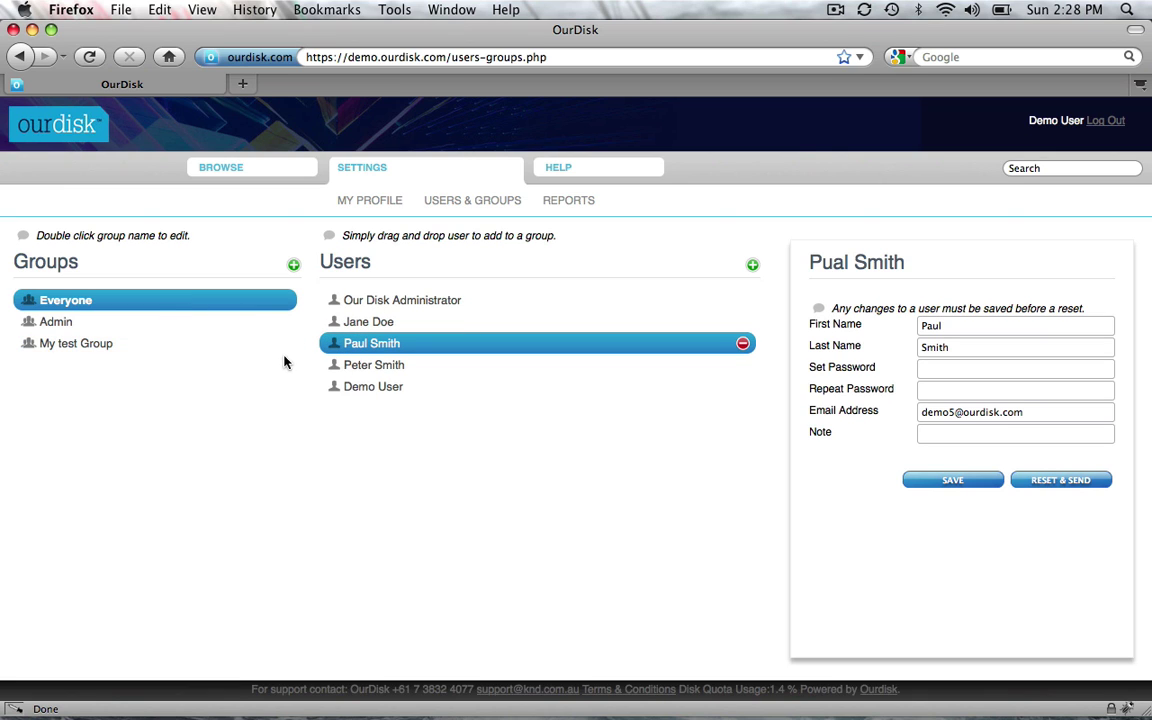
pyautogui.moveTo(341, 368); pyautogui.dragTo(120, 347)
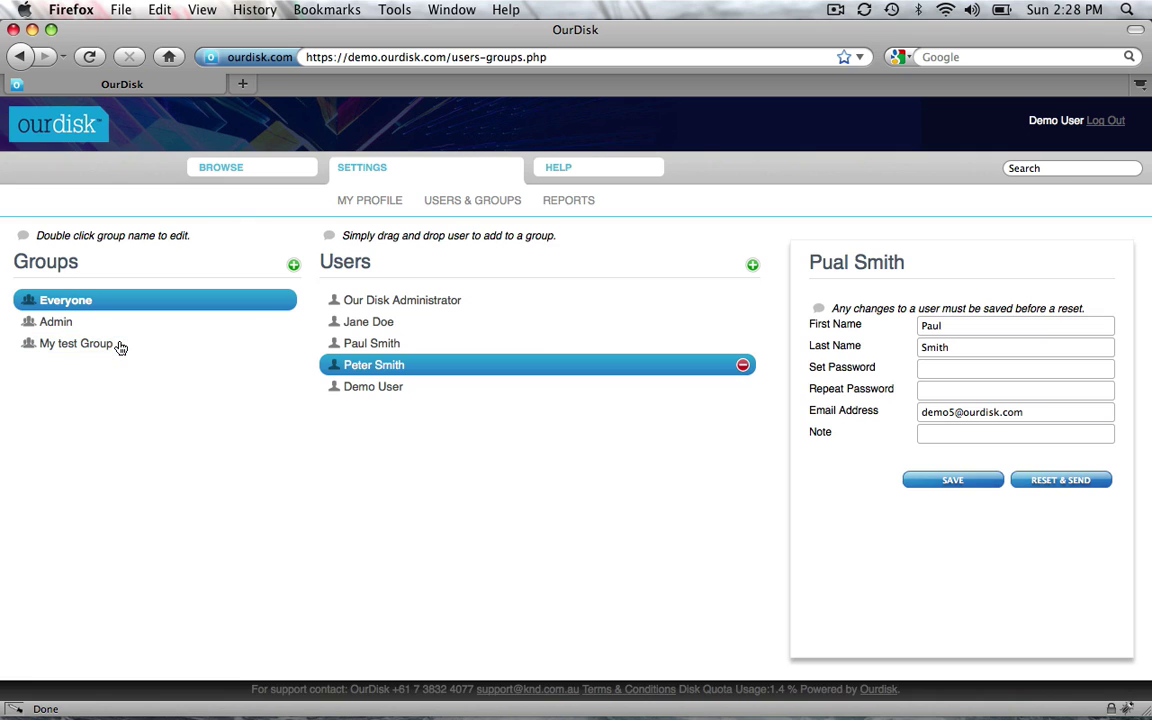
pyautogui.click(120, 347)
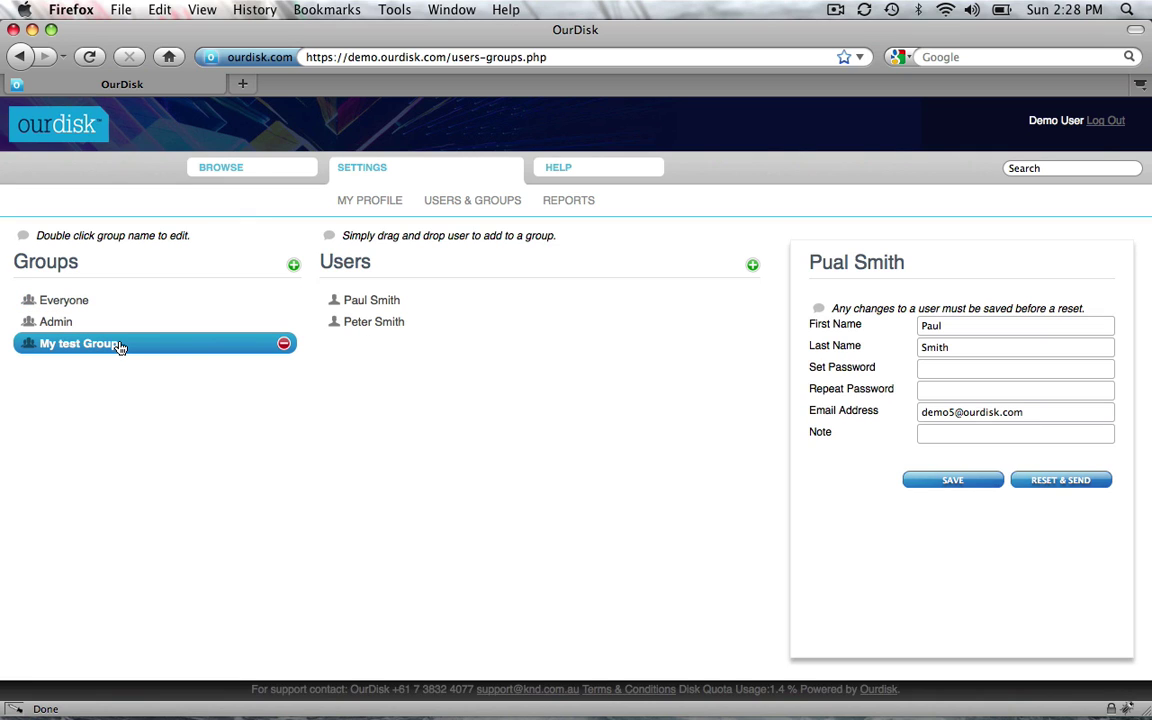
# Remove the second member from My test Group and confirm the removal.
pyautogui.click(410, 324)
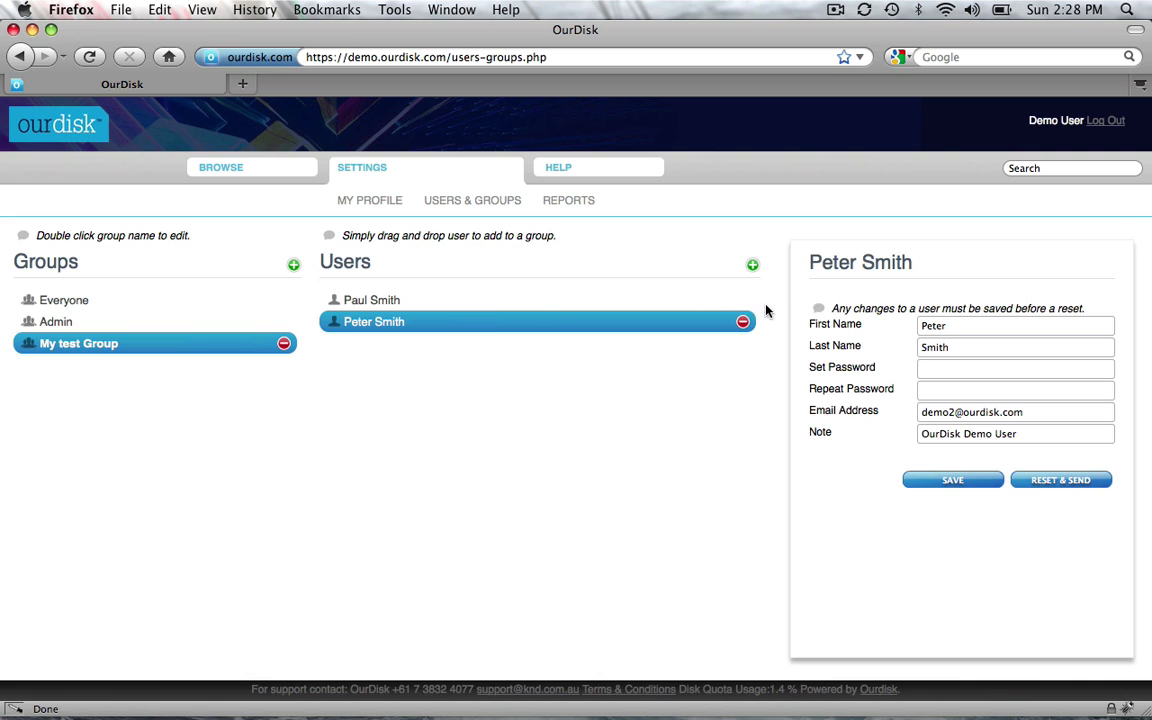
pyautogui.click(742, 323)
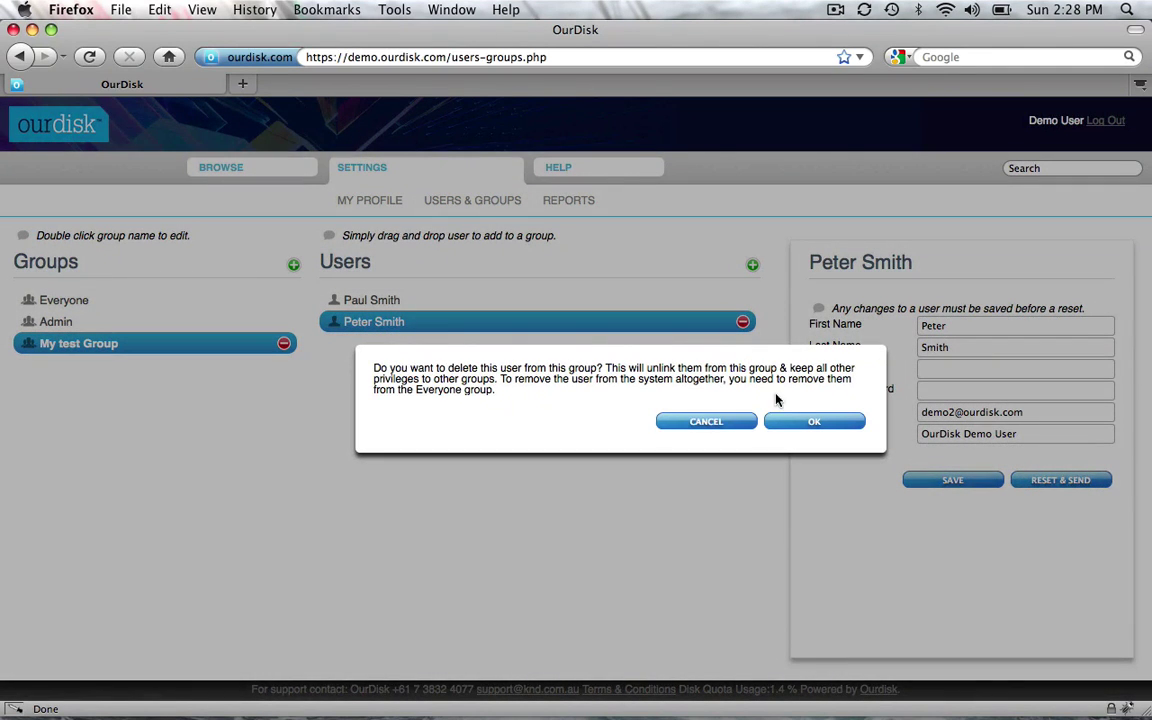
pyautogui.click(790, 422)
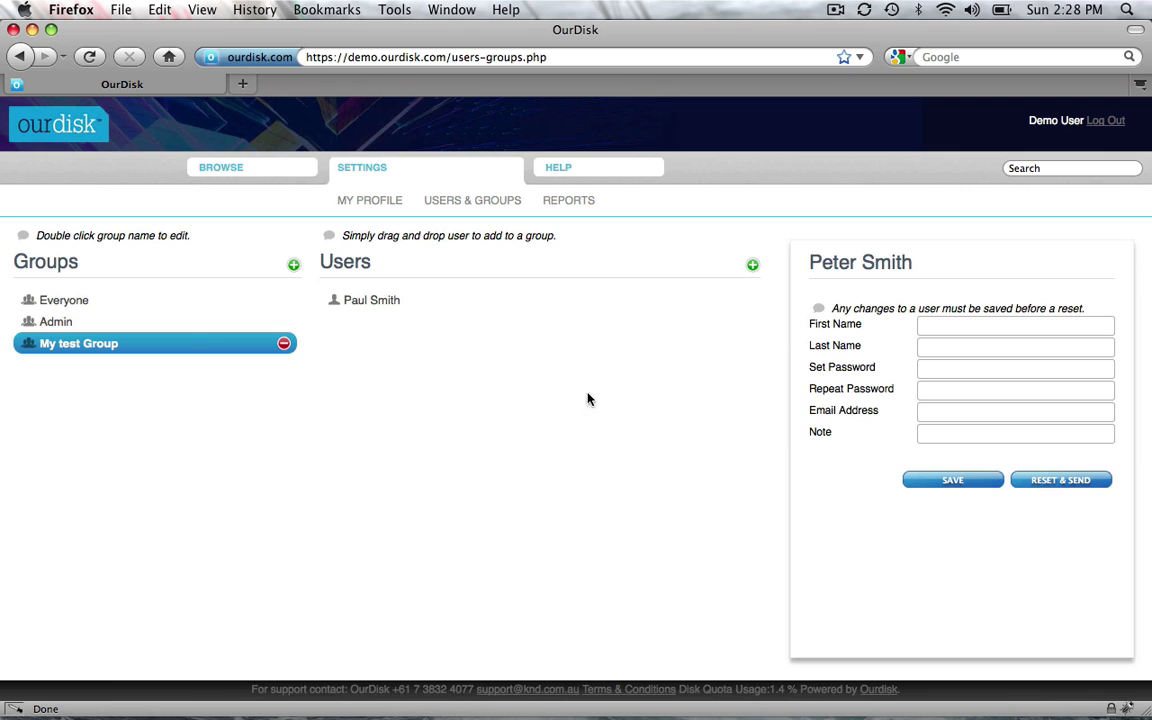
# In the Everyone group, select the new user and start deleting them from the system.
pyautogui.click(153, 301)
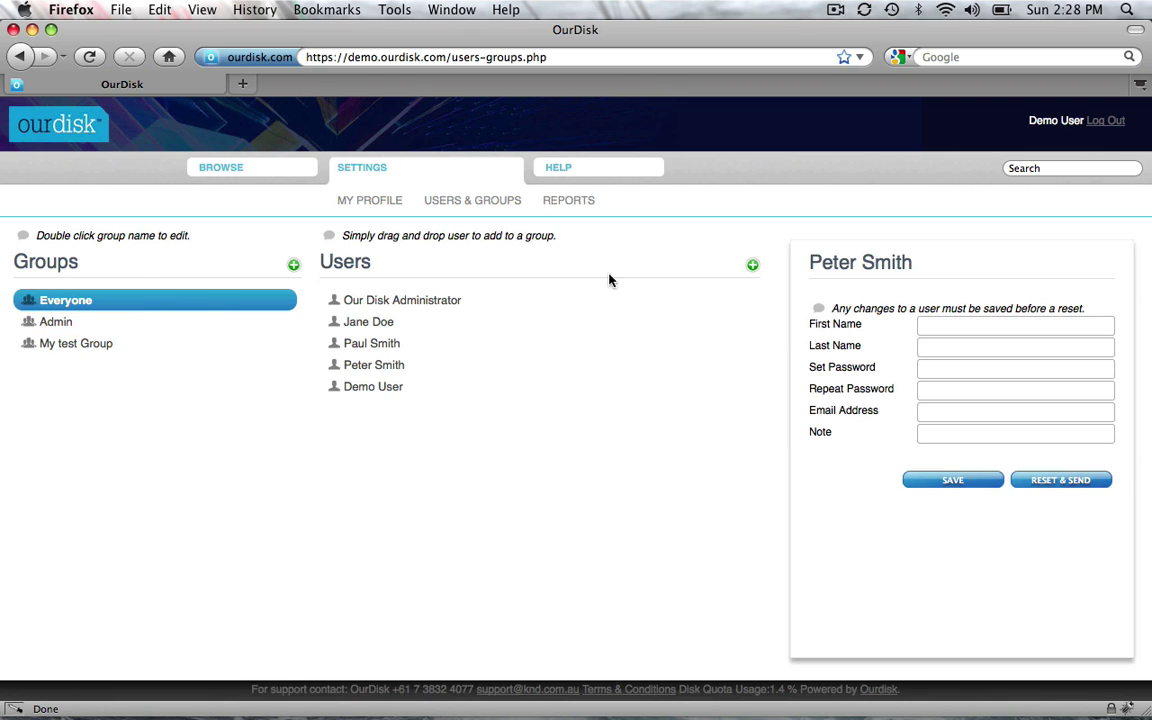
pyautogui.click(557, 352)
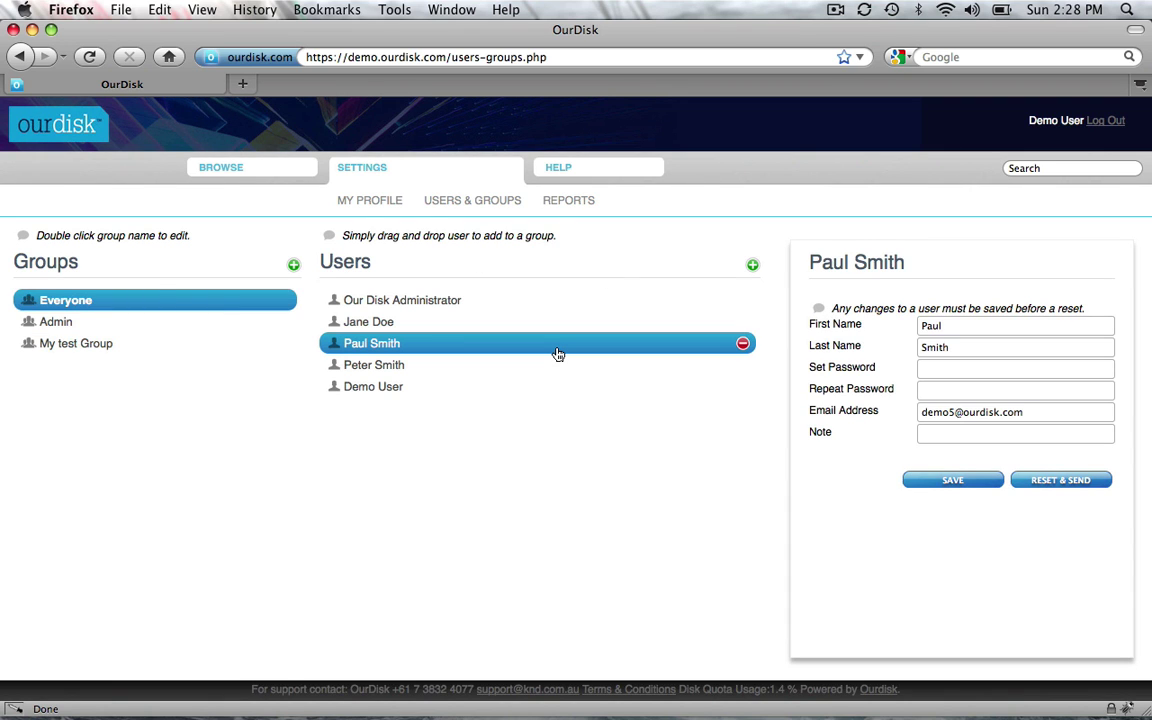
pyautogui.click(743, 345)
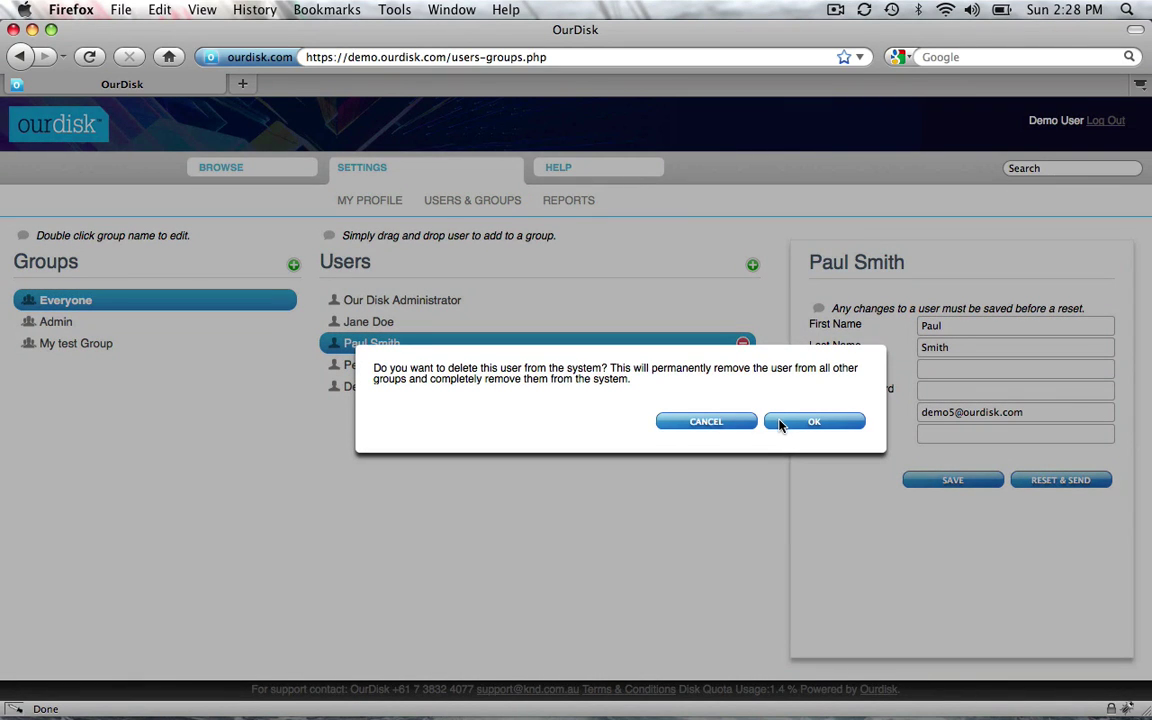